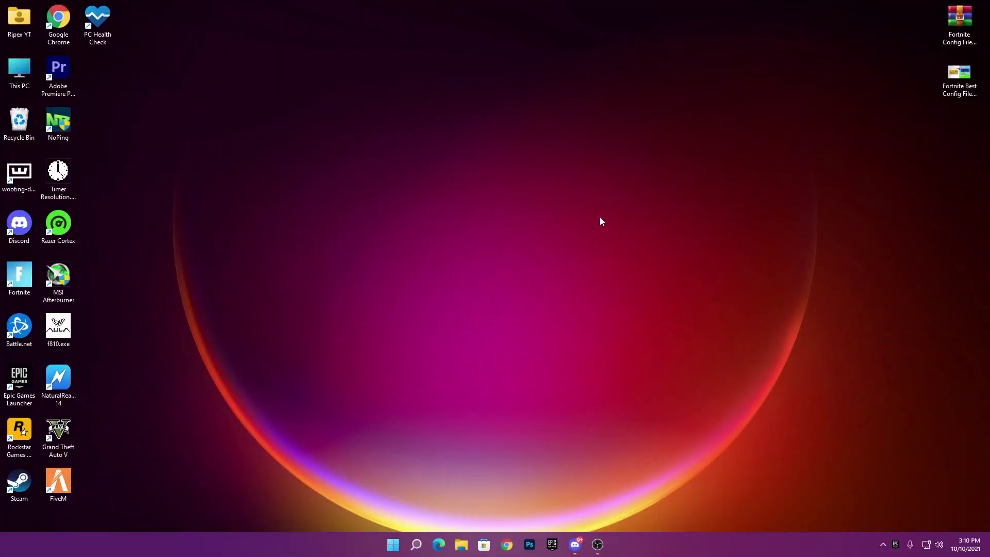
# Place the Fortnite Config Files For Performance Mode archive mid-desktop and extract its folder beside it.
pyautogui.moveTo(959, 20); pyautogui.dragTo(480, 155)
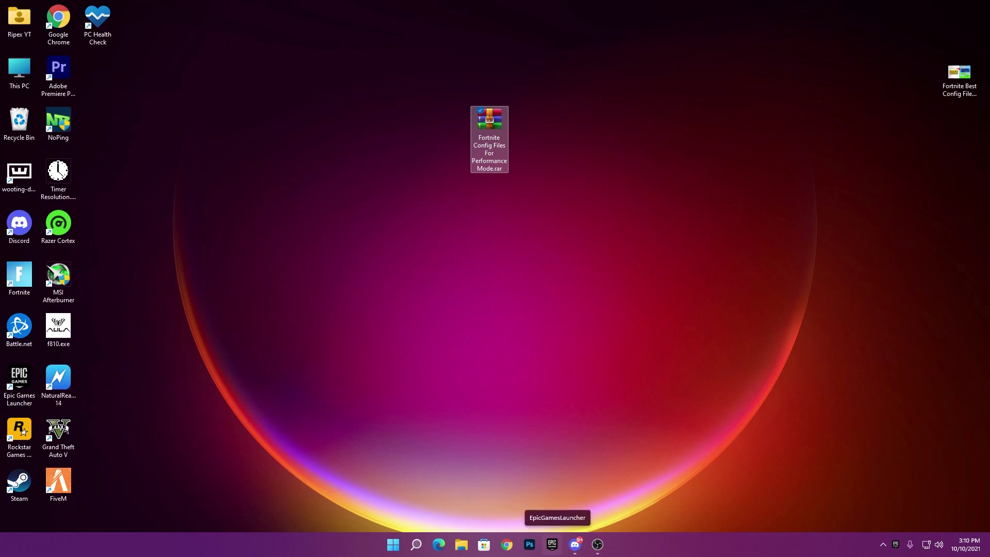
pyautogui.click(574, 544)
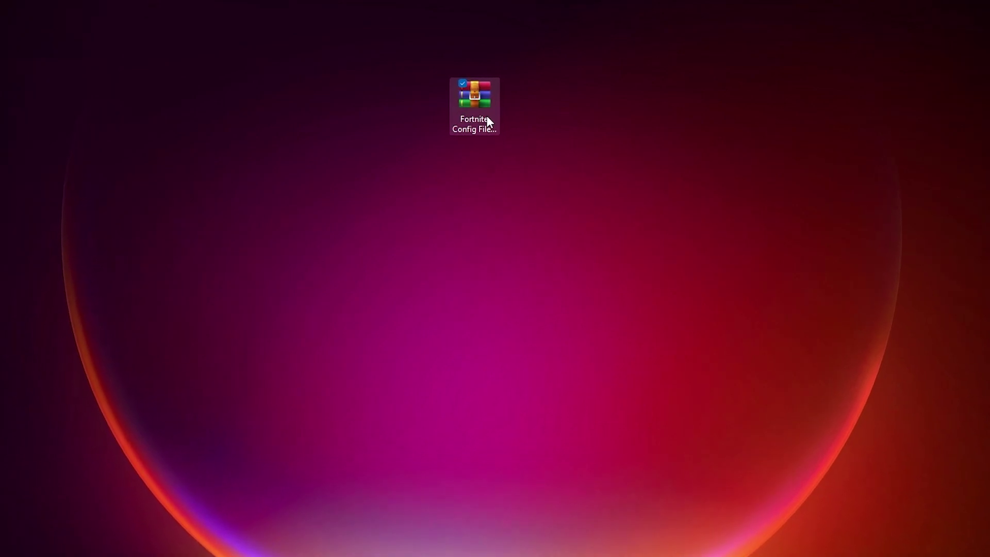
pyautogui.doubleClick(488, 120)
pyautogui.moveTo(168, 237); pyautogui.dragTo(567, 125)
pyautogui.click(570, 107)
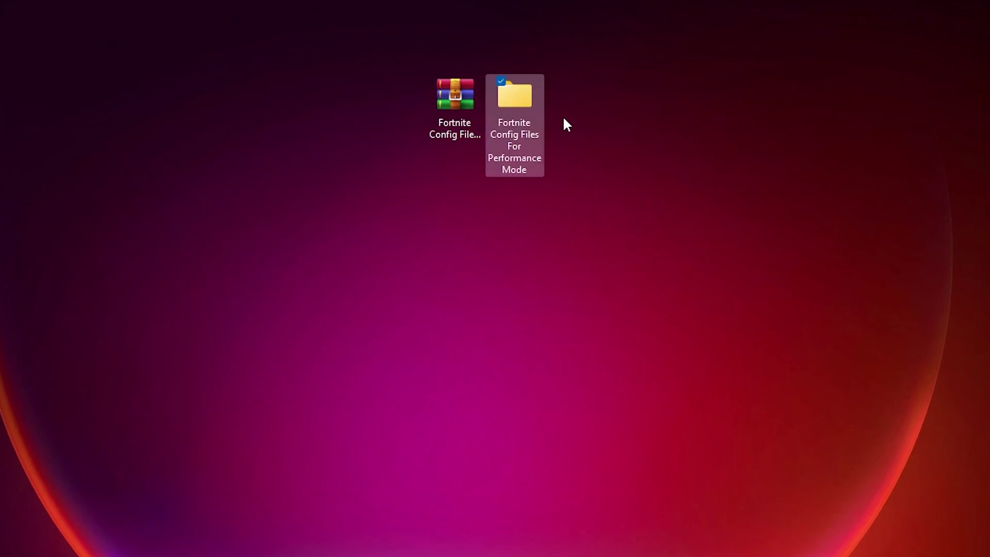
# Open the extracted Fortnite Config Files For Performance Mode folder and go into its Med End PC subfolder.
pyautogui.doubleClick(534, 106)
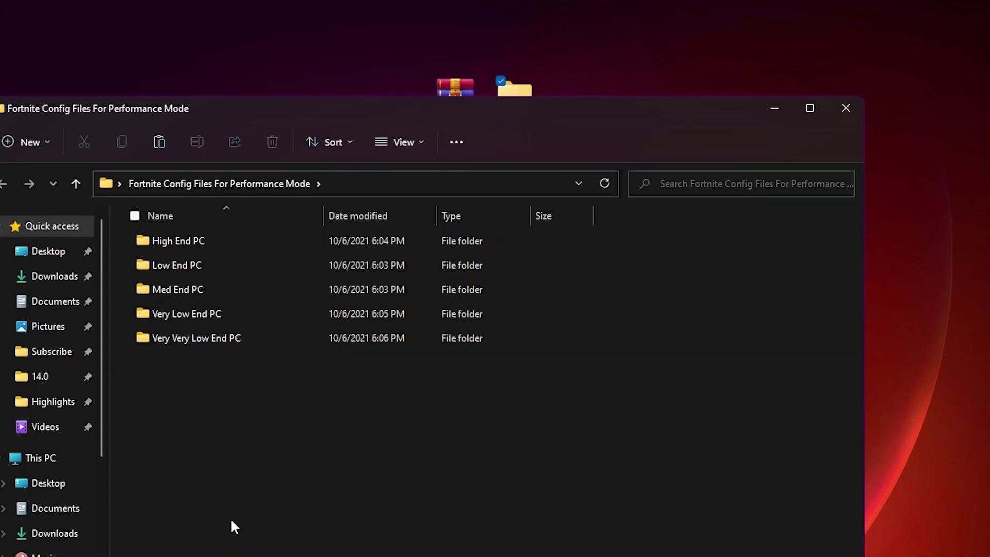
pyautogui.click(810, 107)
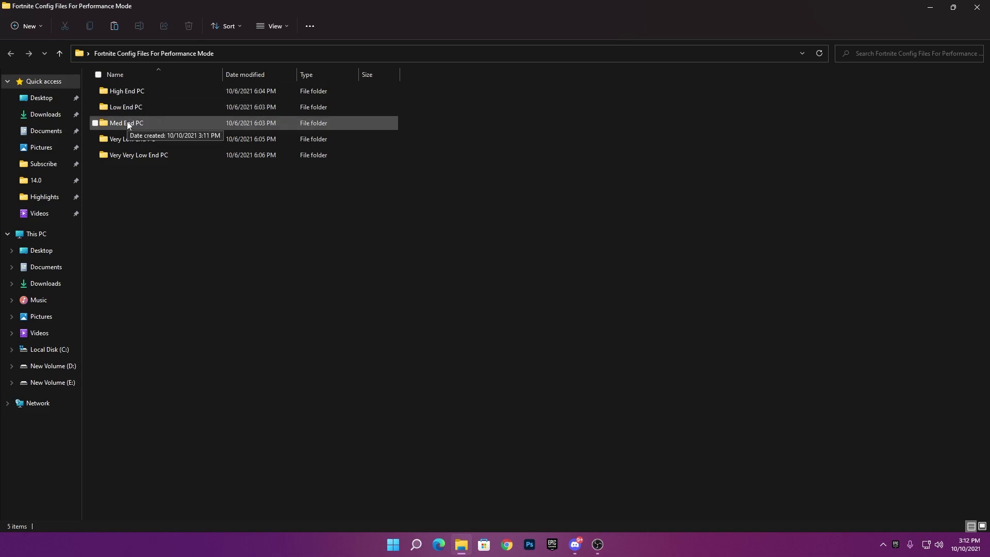
pyautogui.moveTo(113, 182); pyautogui.dragTo(240, 144)
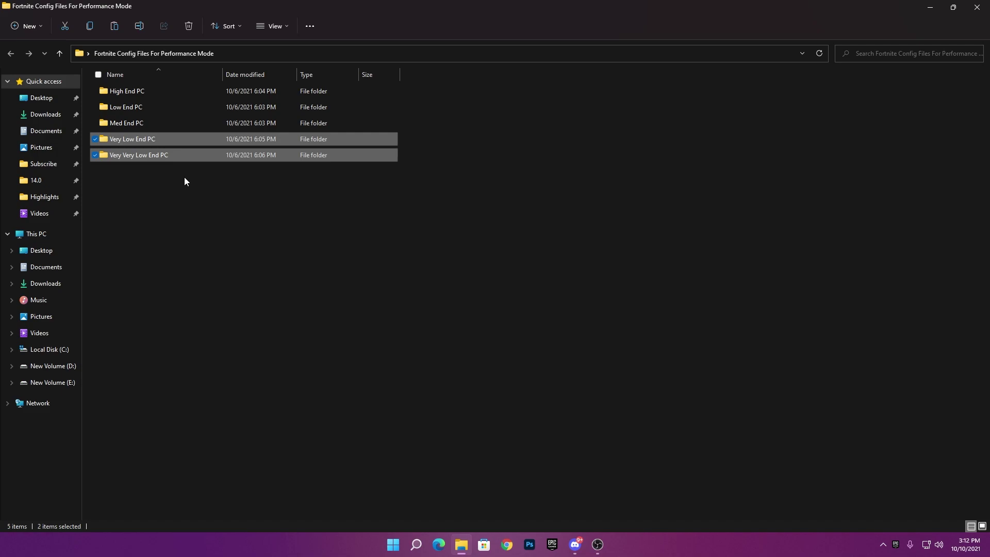
pyautogui.click(316, 183)
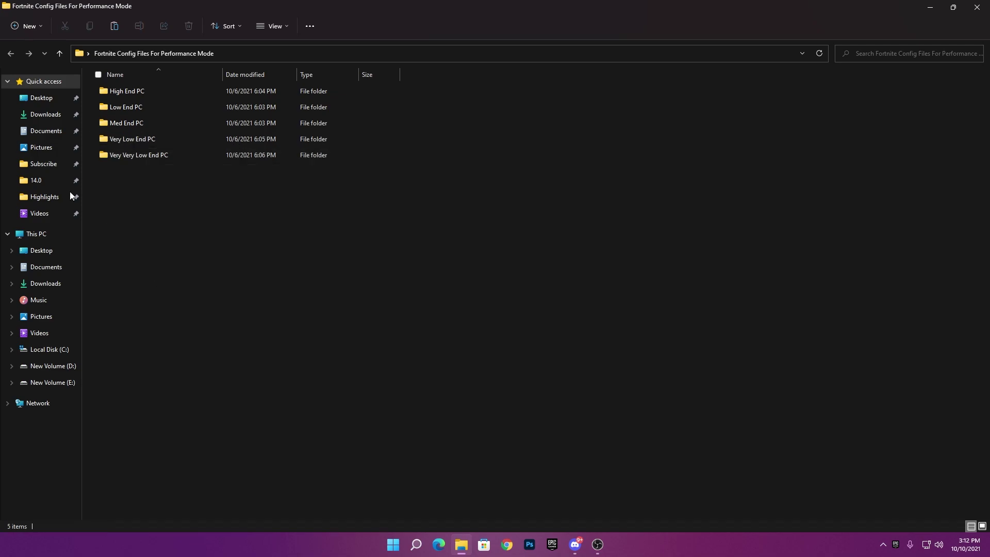
pyautogui.doubleClick(141, 122)
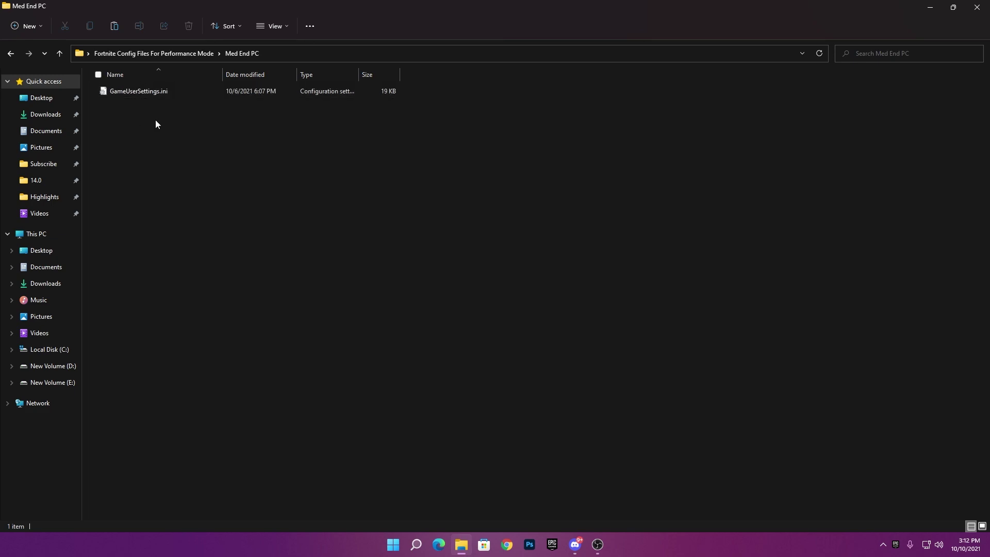
# Open the Med End PC GameUserSettings.ini file with Notepad in a maximized window.
pyautogui.click(125, 92)
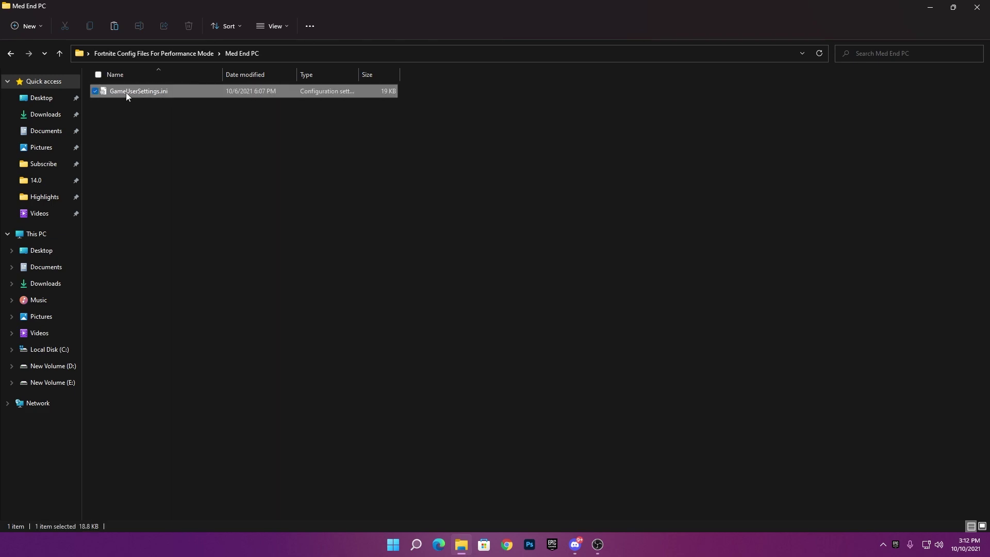
pyautogui.rightClick(126, 92)
pyautogui.moveTo(194, 143)
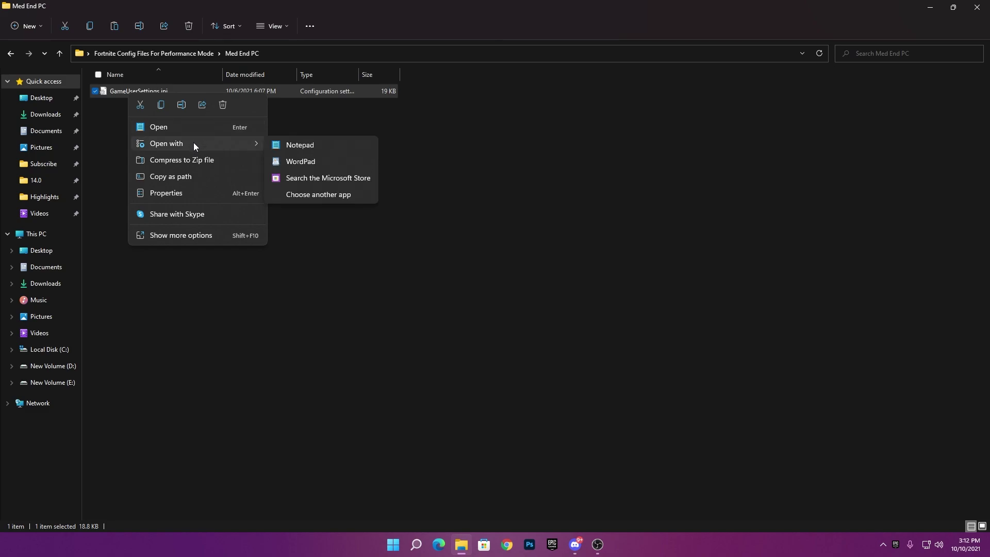
pyautogui.click(298, 148)
pyautogui.doubleClick(355, 59)
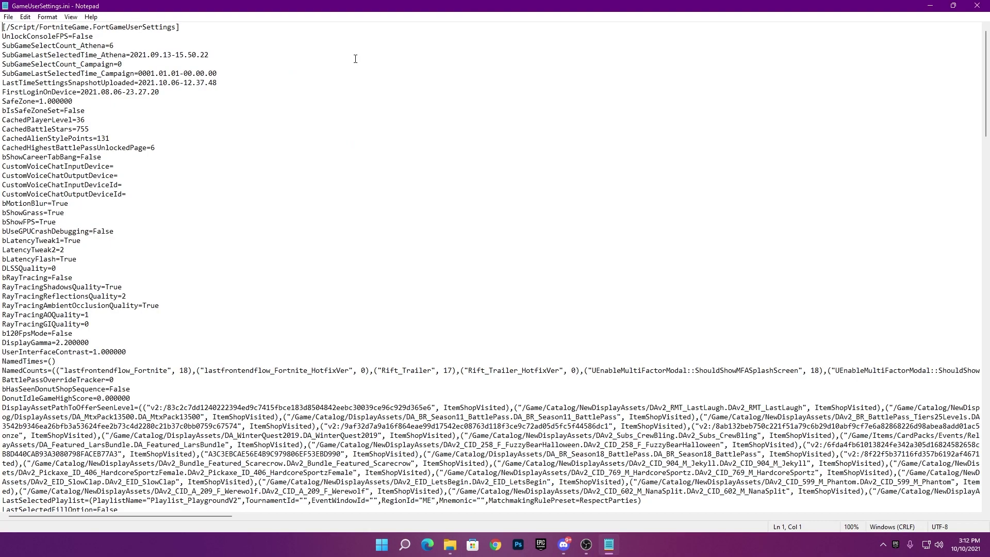
# Review the resolution, frame rate limit and scalability settings in GameUserSettings.ini, and close the file without editing it.
pyautogui.moveTo(986, 85); pyautogui.dragTo(357, 283)
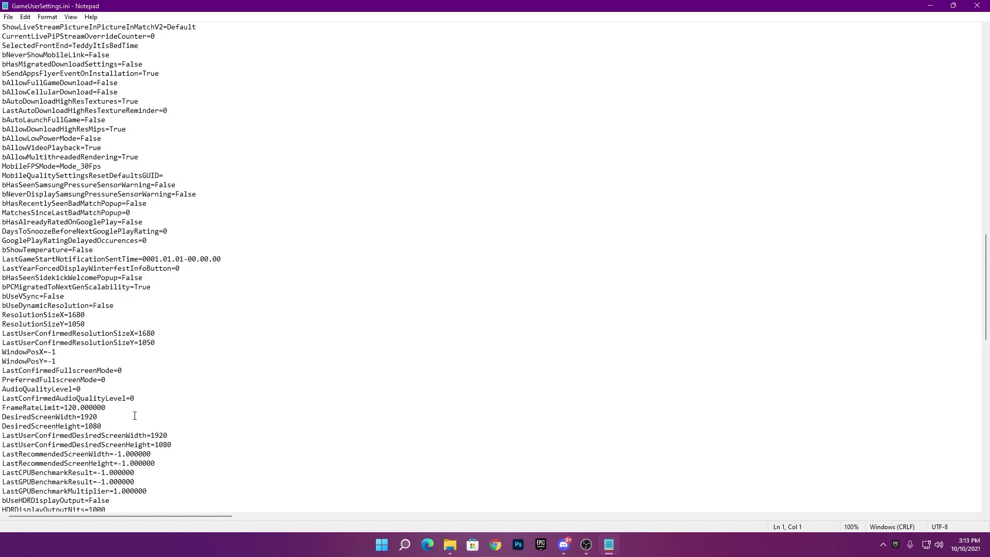
pyautogui.scroll(-3, 117, 416)
pyautogui.scroll(-12, 170, 376)
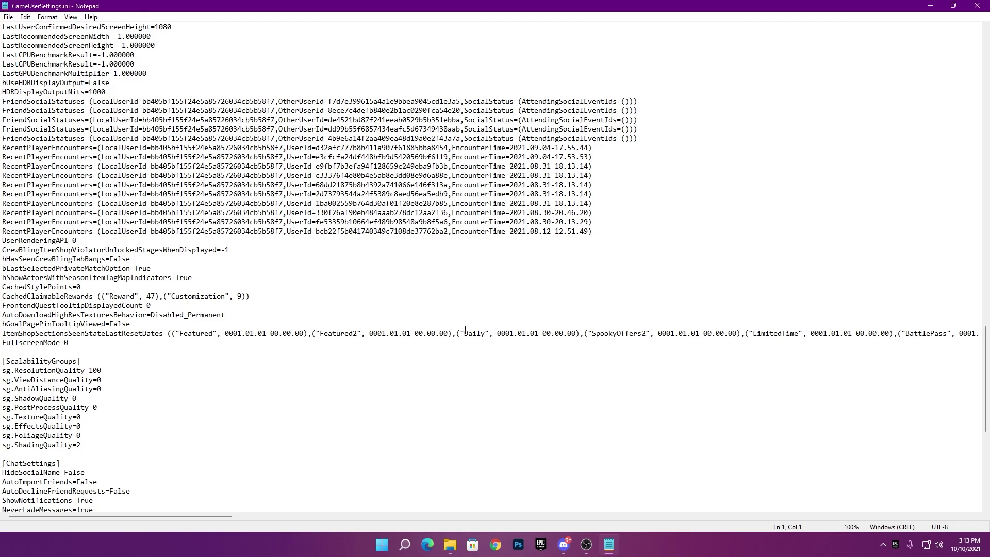
pyautogui.scroll(17, 465, 329)
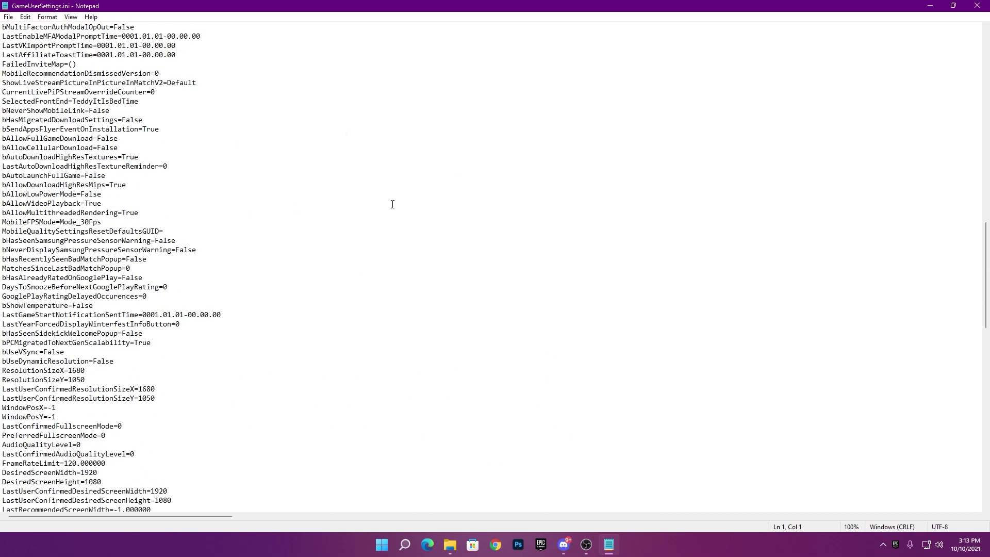
pyautogui.click(977, 5)
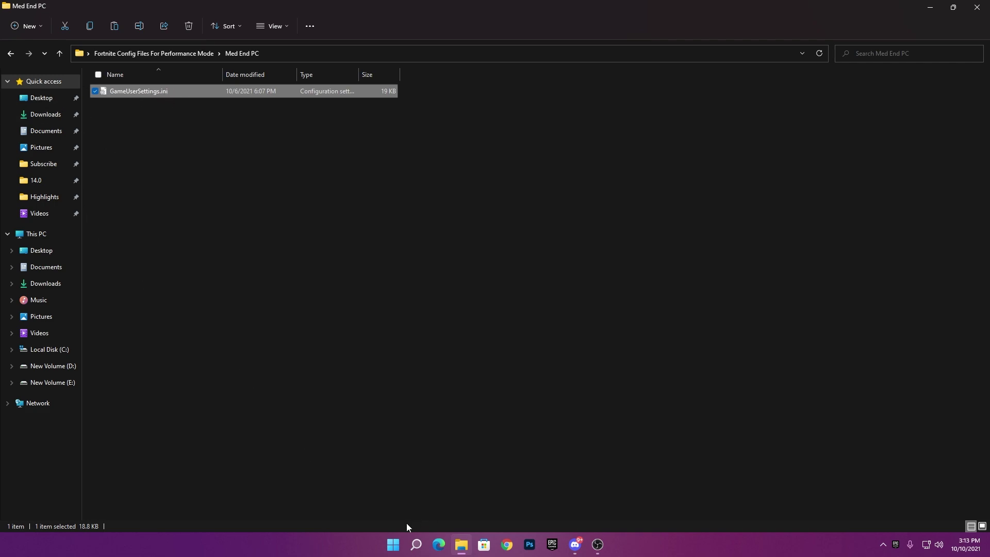
# Open the AppData folder through Run and navigate to Local > FortniteGame > Saved > Config > WindowsClient.
pyautogui.press('super+r')
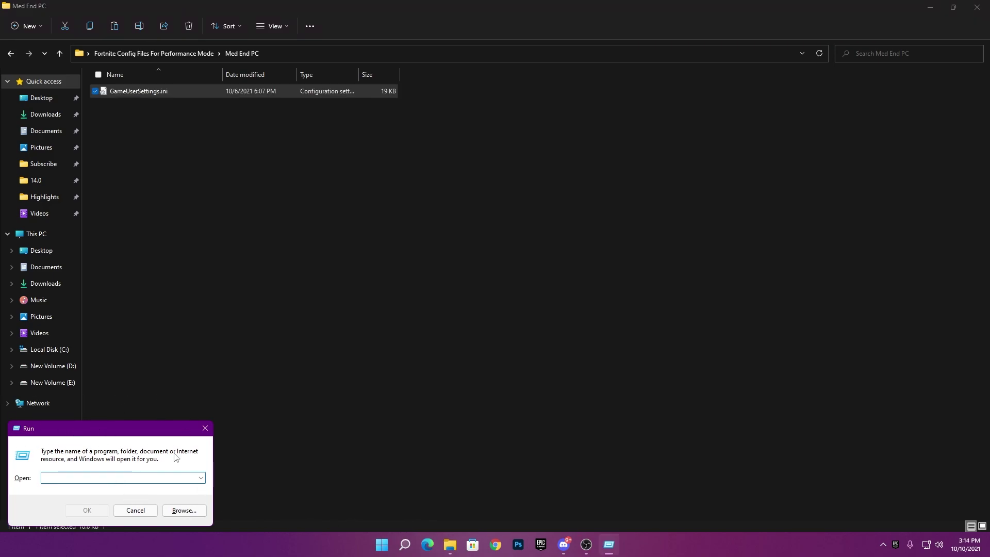
pyautogui.write('appdata')
pyautogui.press('Return')
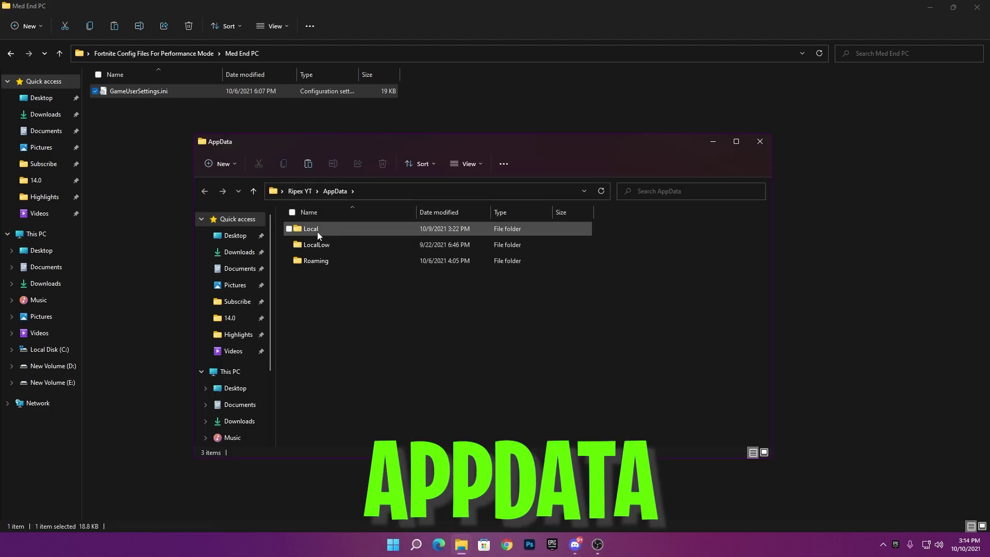
pyautogui.doubleClick(318, 231)
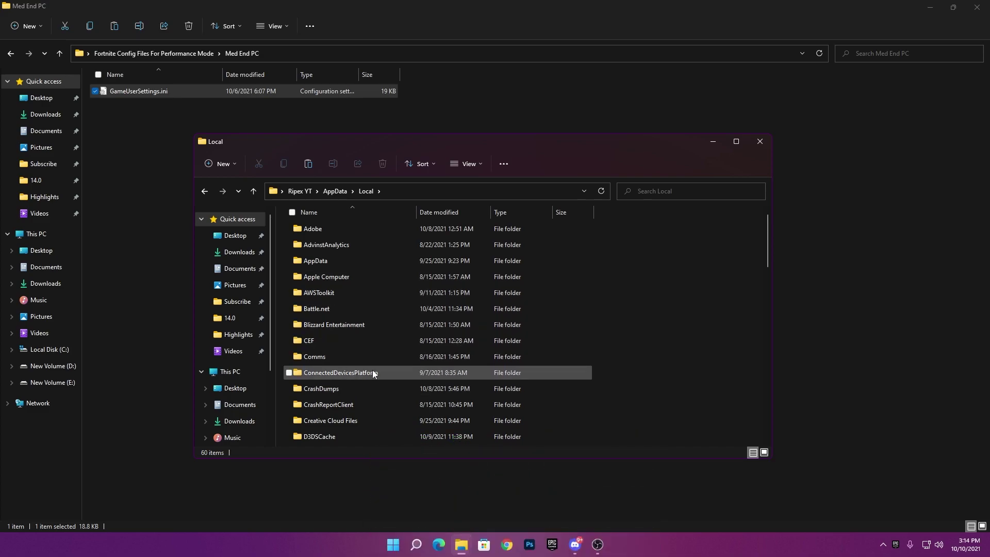
pyautogui.scroll(-4, 359, 373)
pyautogui.click(334, 393)
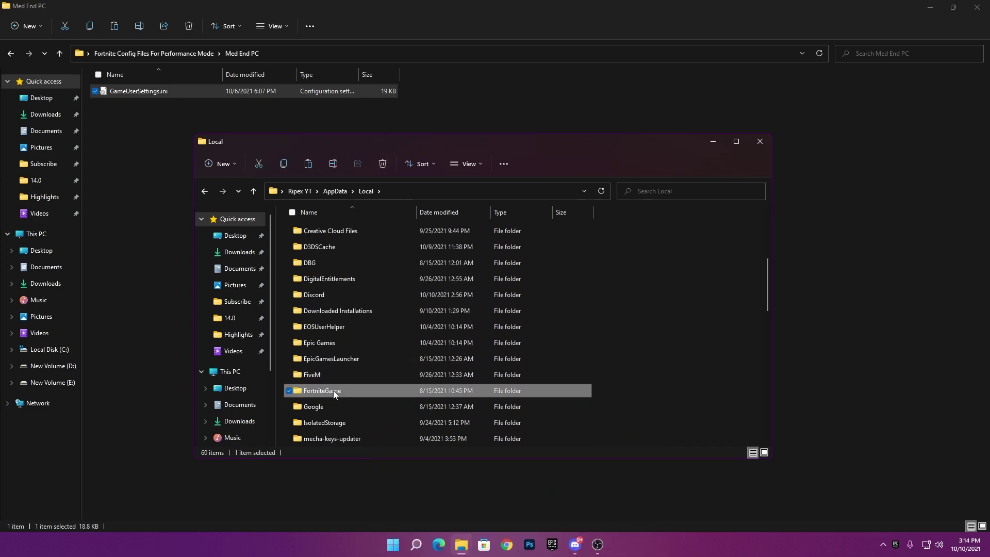
pyautogui.doubleClick(334, 393)
pyautogui.doubleClick(332, 229)
pyautogui.doubleClick(326, 241)
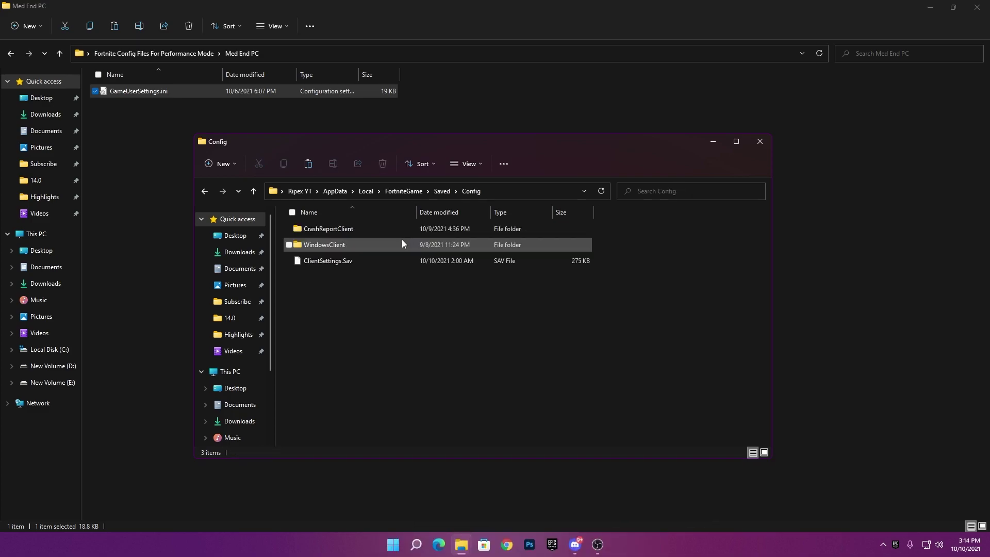
pyautogui.doubleClick(335, 242)
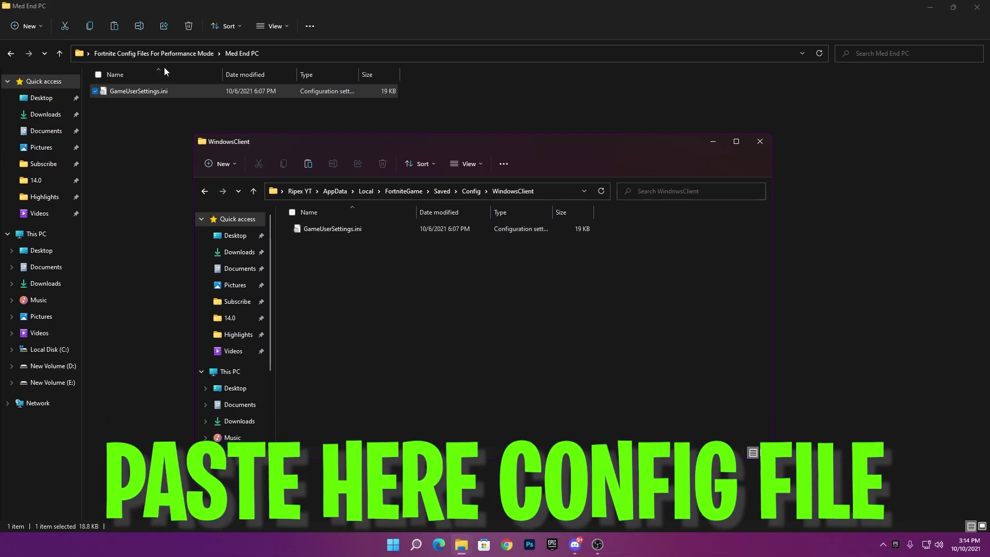
# Move GameUserSettings.ini from Med End PC into WindowsClient, replacing the existing file, and close both folder windows.
pyautogui.moveTo(128, 92); pyautogui.dragTo(376, 301)
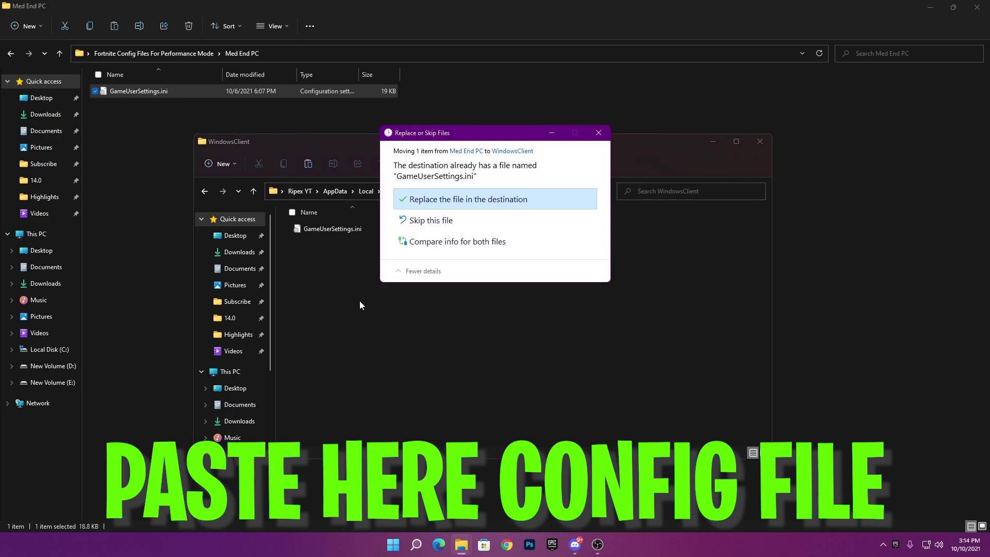
pyautogui.click(479, 199)
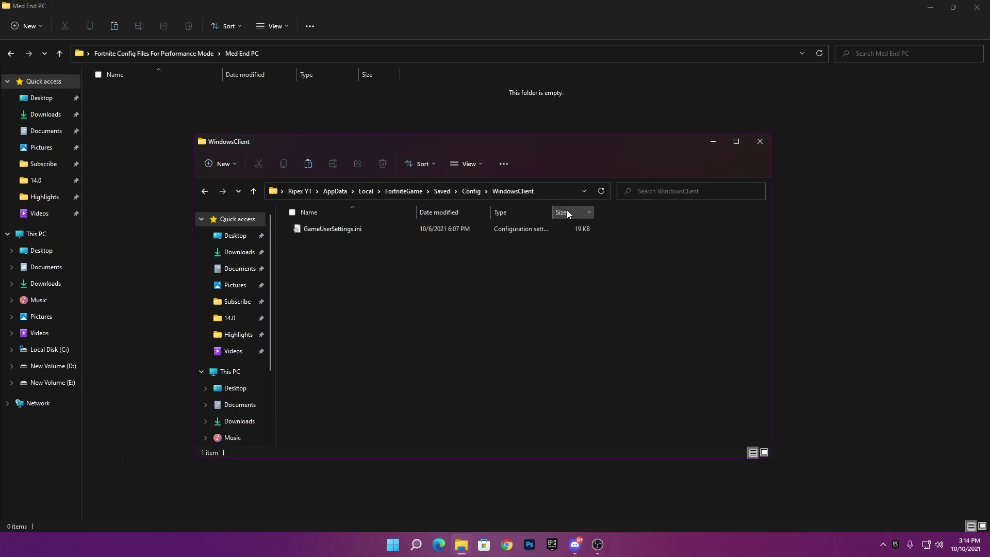
pyautogui.click(760, 142)
pyautogui.click(976, 7)
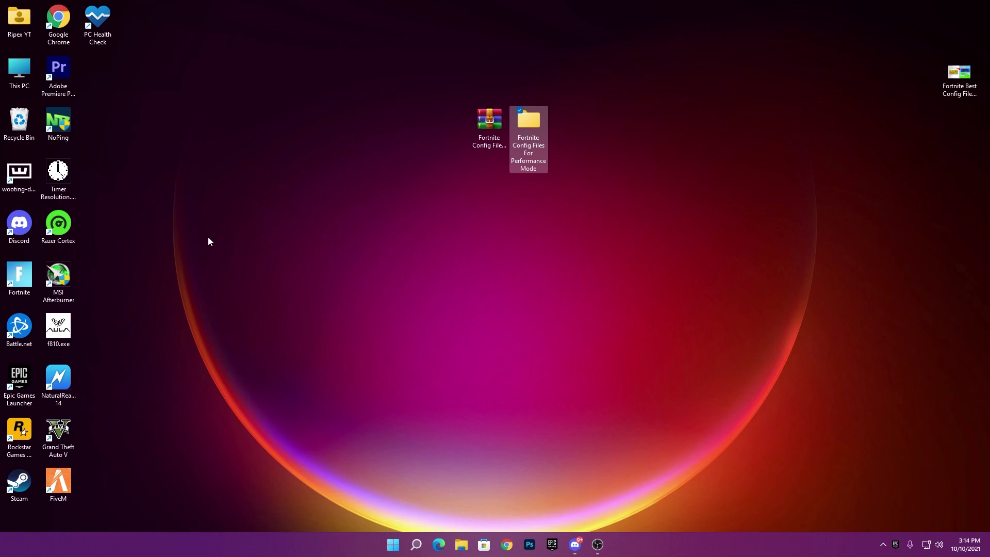
# Open Device Manager from the This PC system properties and place its window over the About page.
pyautogui.rightClick(22, 82)
pyautogui.click(66, 203)
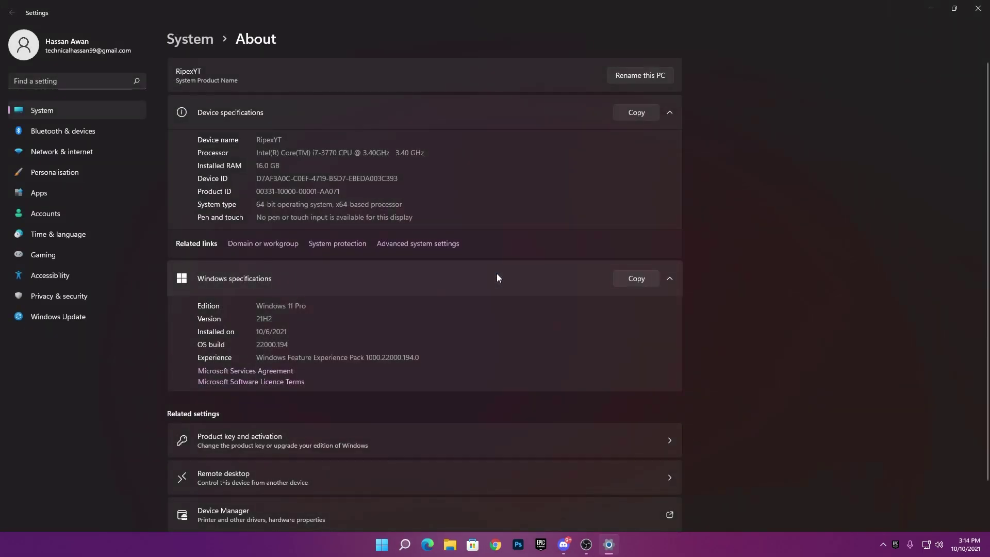
pyautogui.scroll(-2, 413, 335)
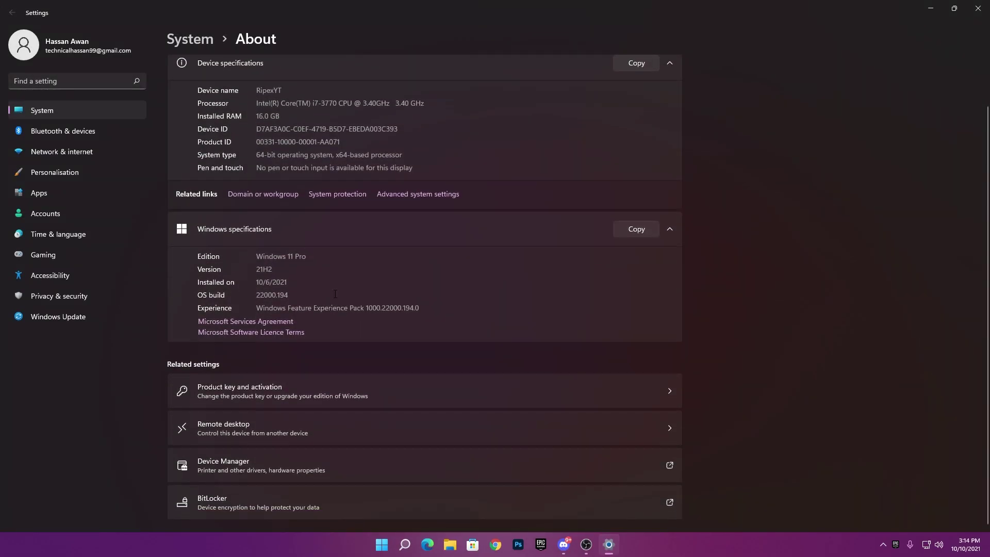
pyautogui.click(273, 462)
pyautogui.moveTo(161, 30); pyautogui.dragTo(457, 71)
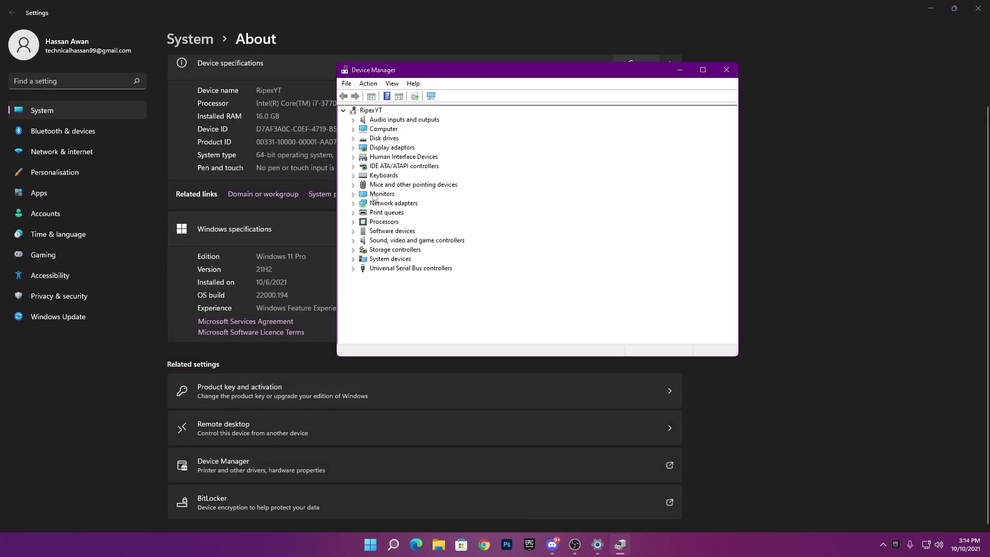
# Look at the driver actions available for the Generic PnP Monitor under Monitors, and close Device Manager and Settings.
pyautogui.click(354, 195)
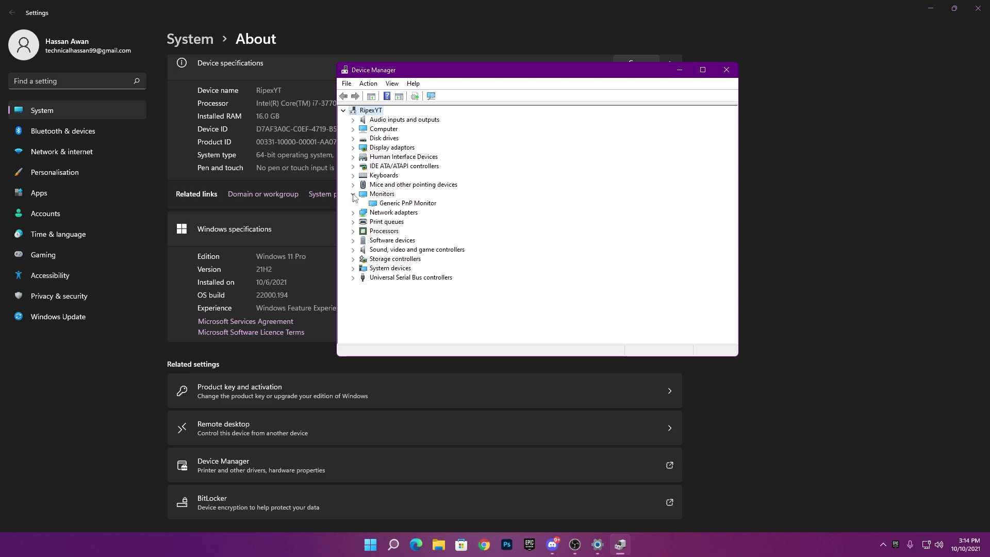
pyautogui.rightClick(397, 205)
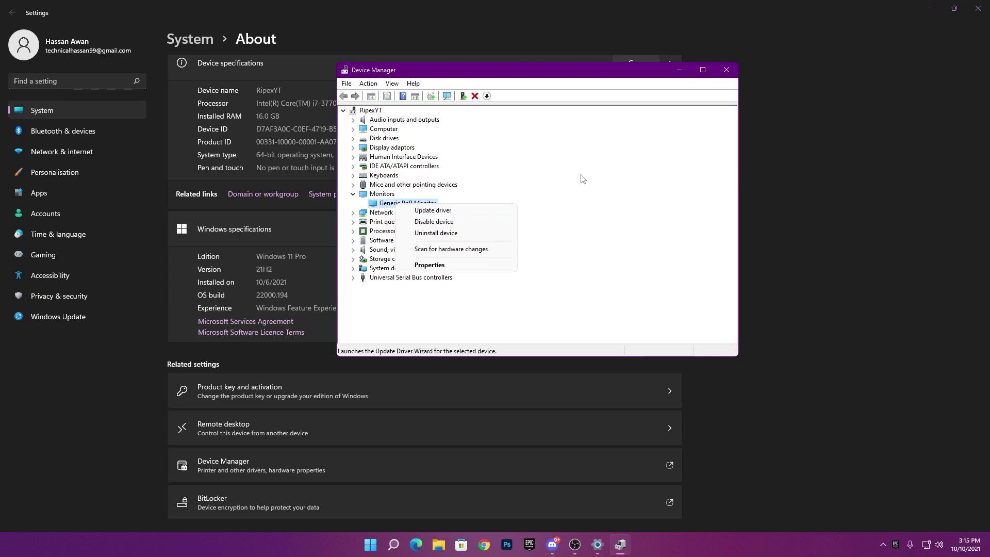
pyautogui.click(648, 158)
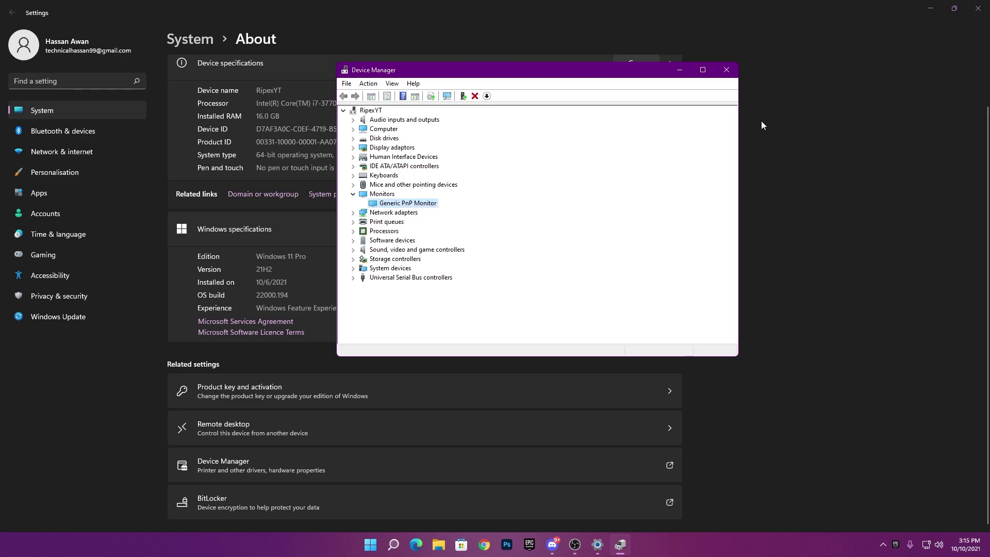
pyautogui.click(726, 70)
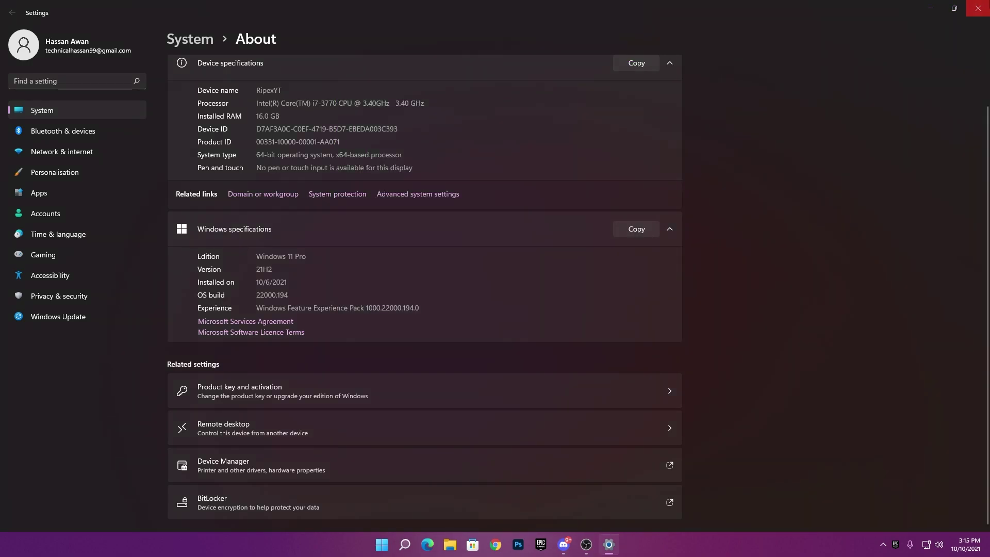
pyautogui.click(977, 8)
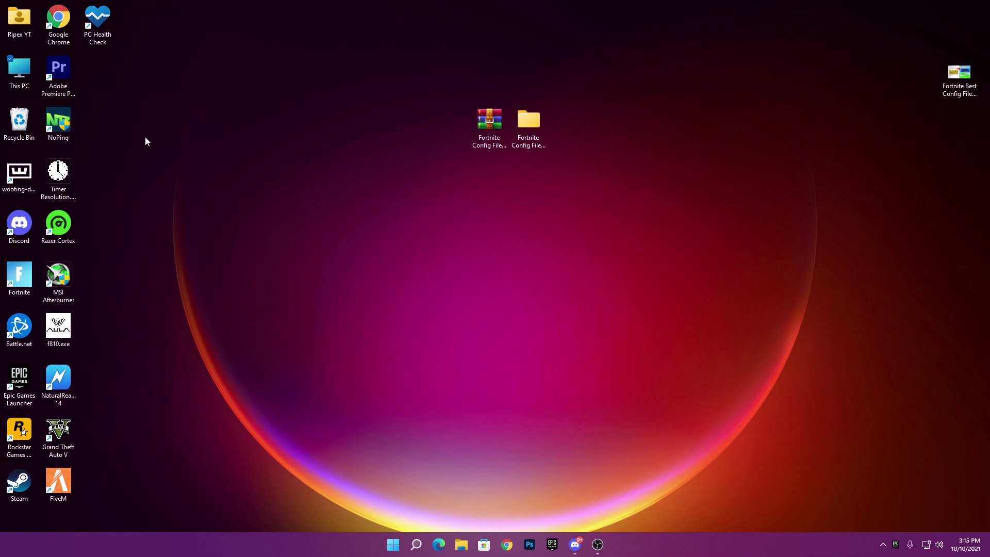